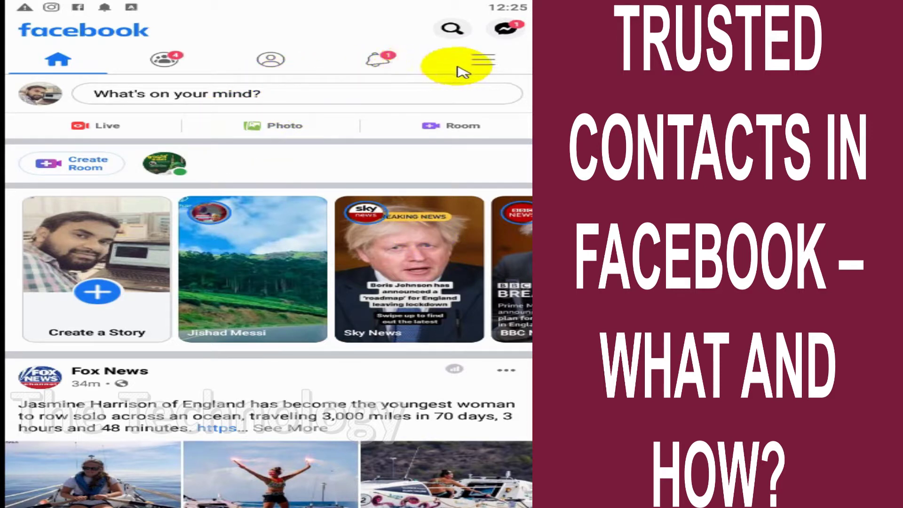
# Step: Open Settings from the main menu's Settings & Privacy section
pyautogui.click(496, 63)
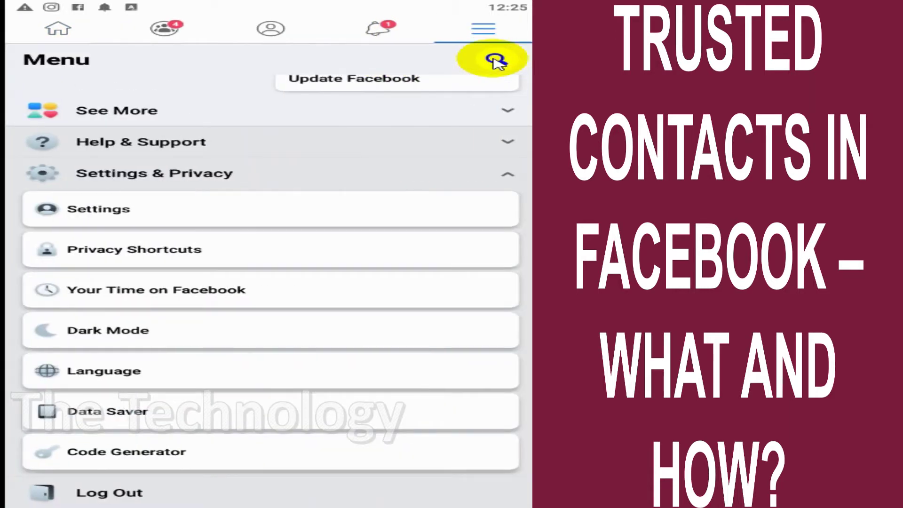
pyautogui.scroll(5, 186, 126)
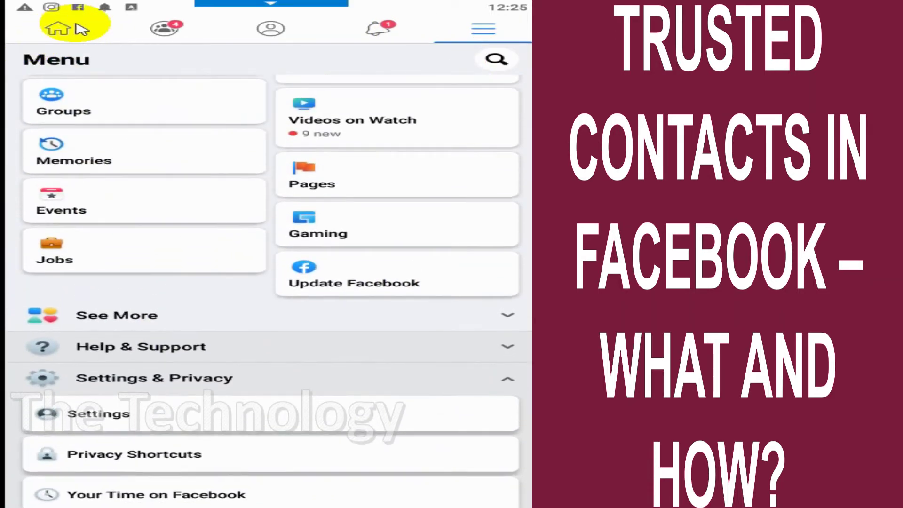
pyautogui.click(58, 28)
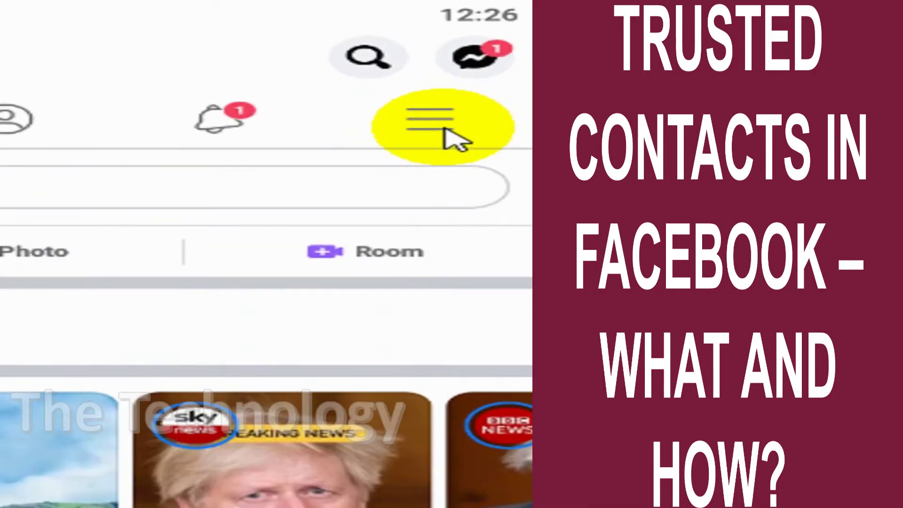
pyautogui.click(442, 126)
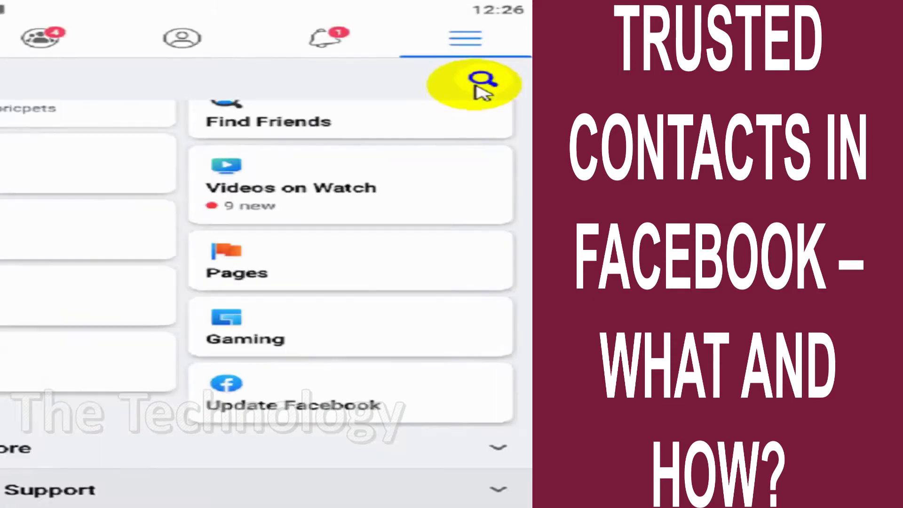
pyautogui.scroll(-5, 20, 241)
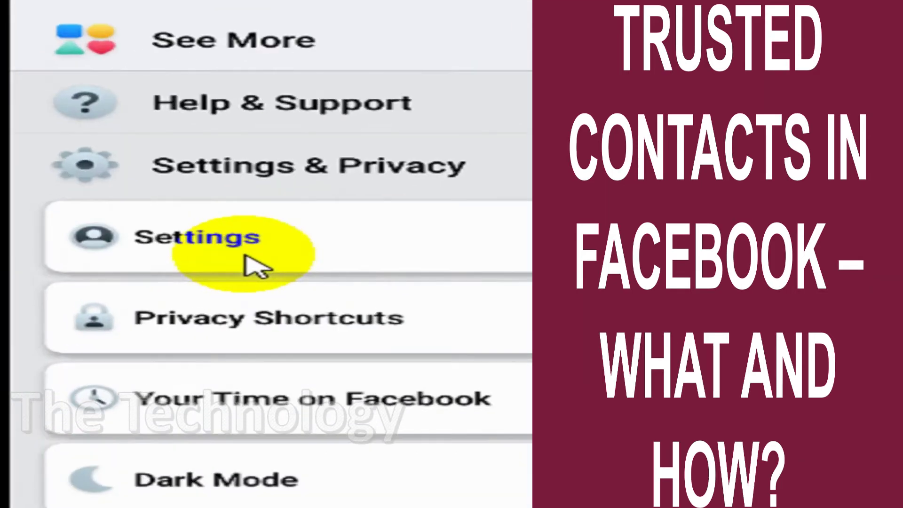
pyautogui.click(123, 218)
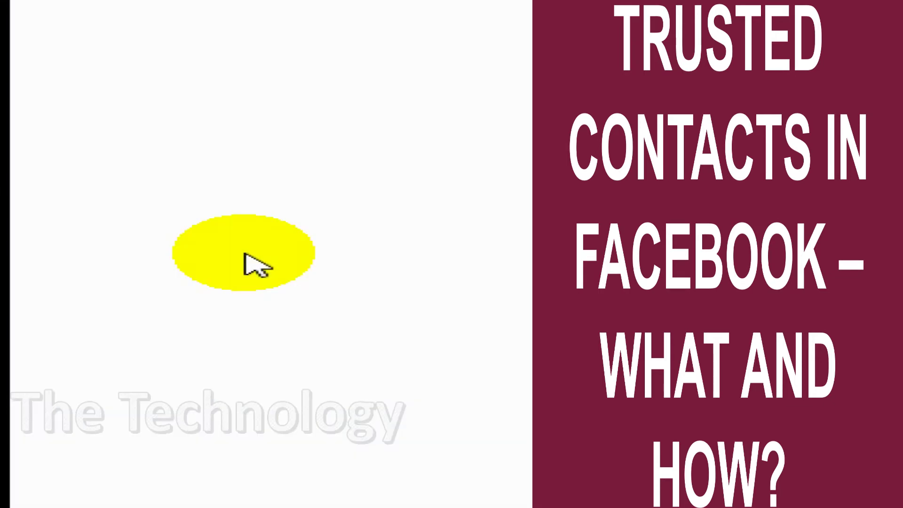
pyautogui.moveTo(255, 317); pyautogui.dragTo(253, 193)
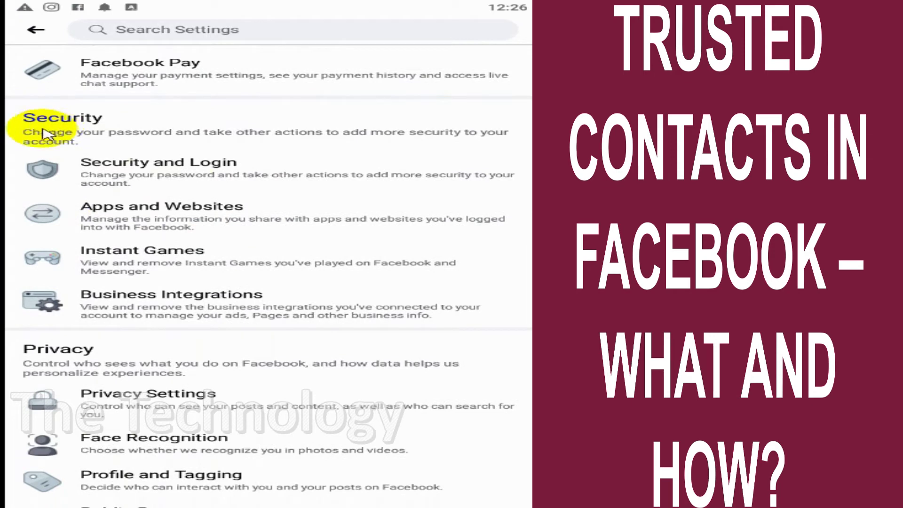
# Step: Go to Security and Login and open the 'Choose 3 to 5 friends' trusted contacts option
pyautogui.click(149, 170)
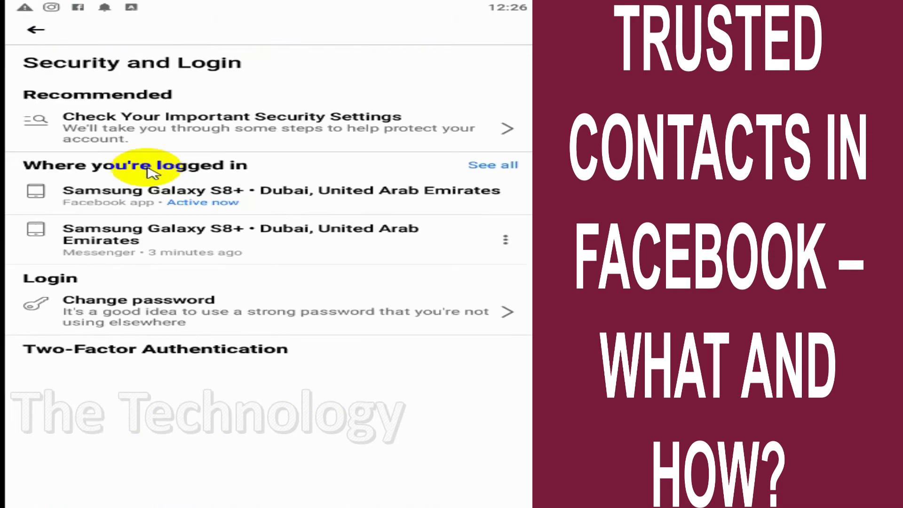
pyautogui.scroll(-6, 279, 214)
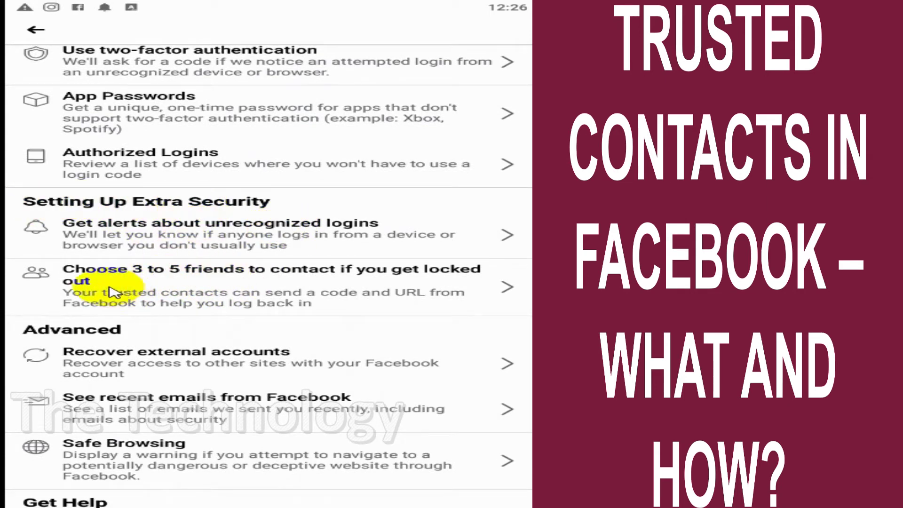
pyautogui.click(78, 283)
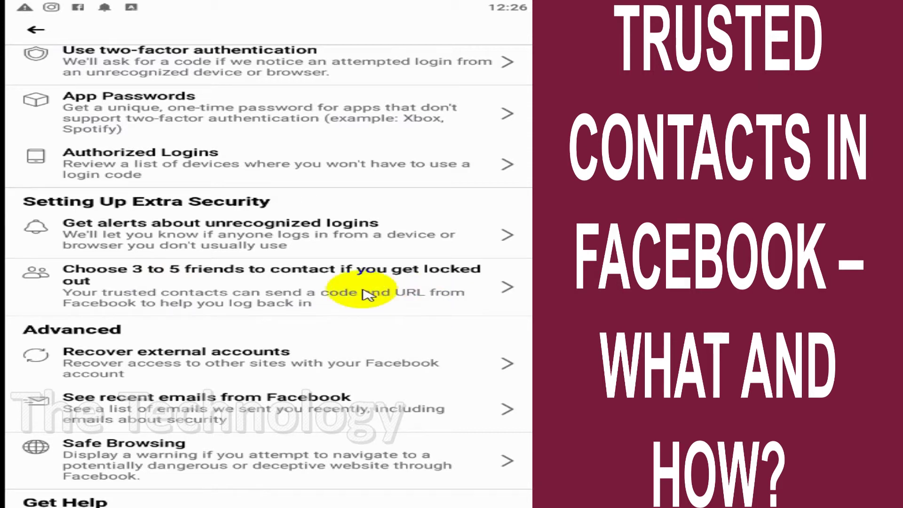
pyautogui.click(133, 280)
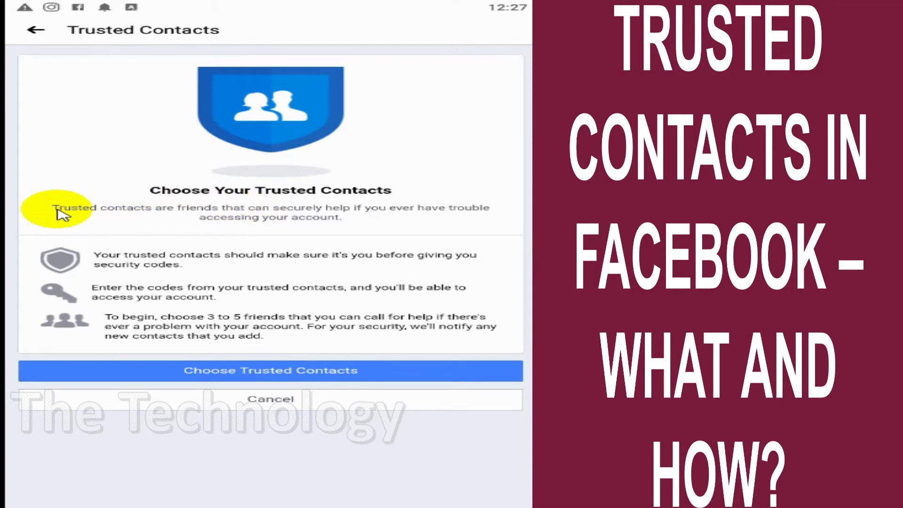
pyautogui.click(184, 217)
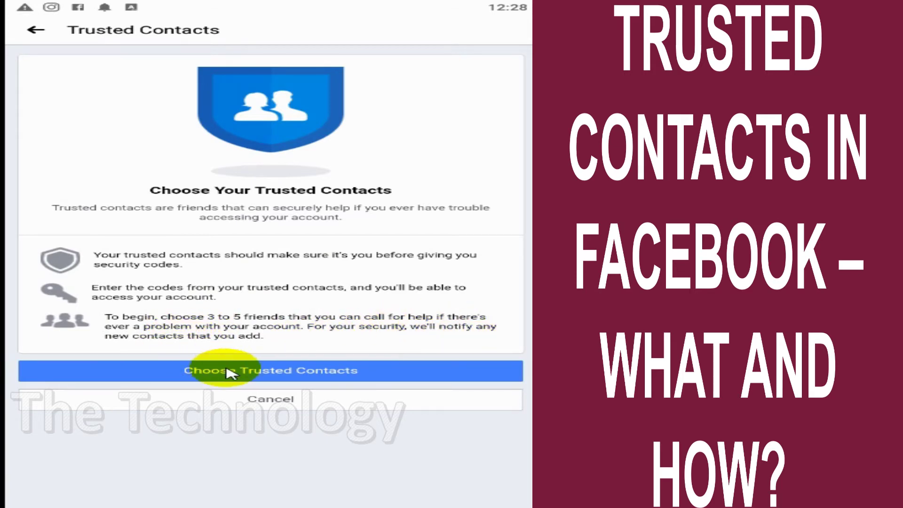
# Step: Start Choose Trusted Contacts and confirm with the account password
pyautogui.click(281, 375)
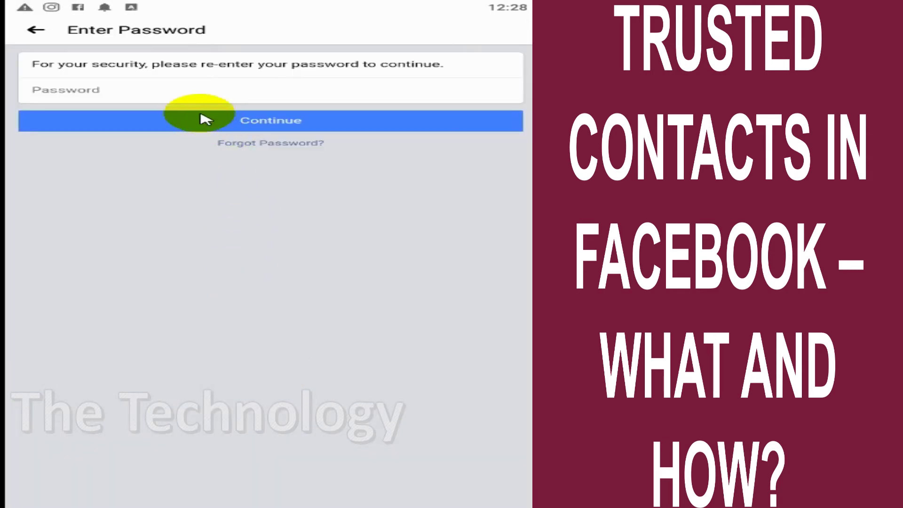
pyautogui.click(179, 94)
pyautogui.write('*n')
pyautogui.press('BackSpace')
pyautogui.press('BackSpace')
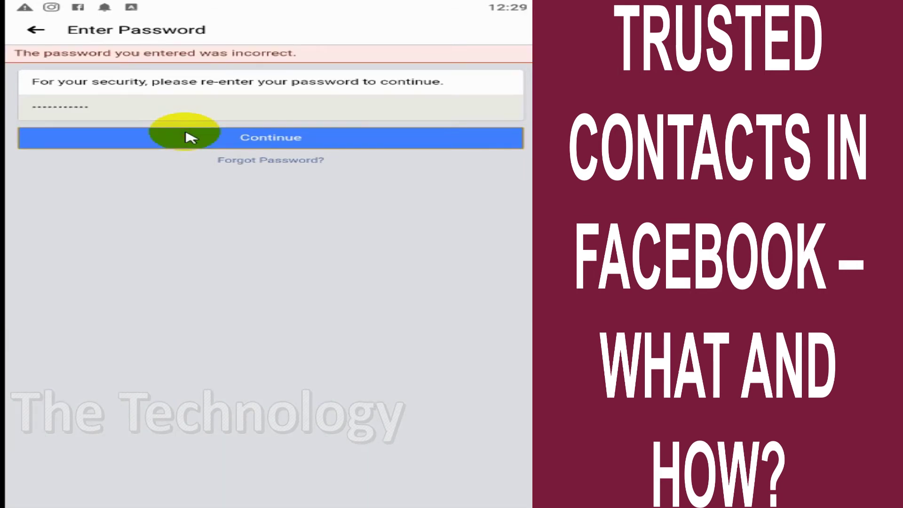
pyautogui.click(190, 137)
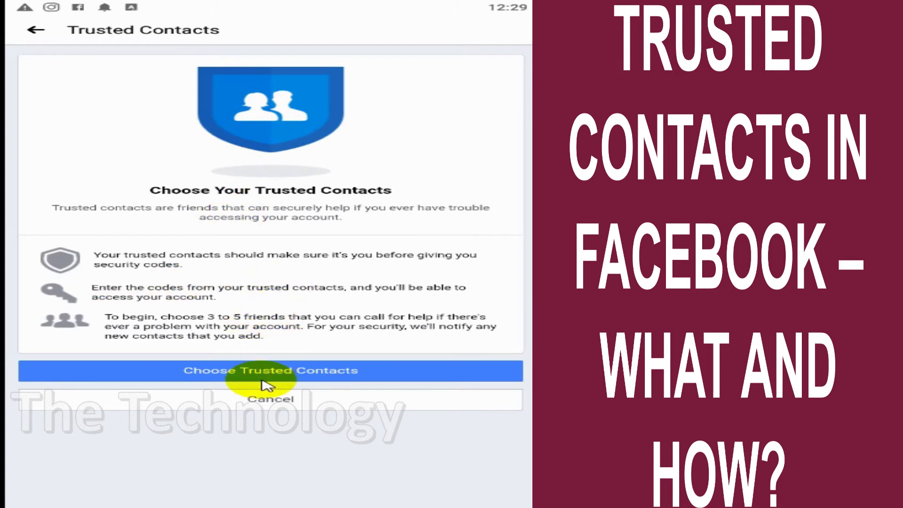
# Step: Select all ten listed friends as trusted contacts and confirm the selection
pyautogui.click(240, 371)
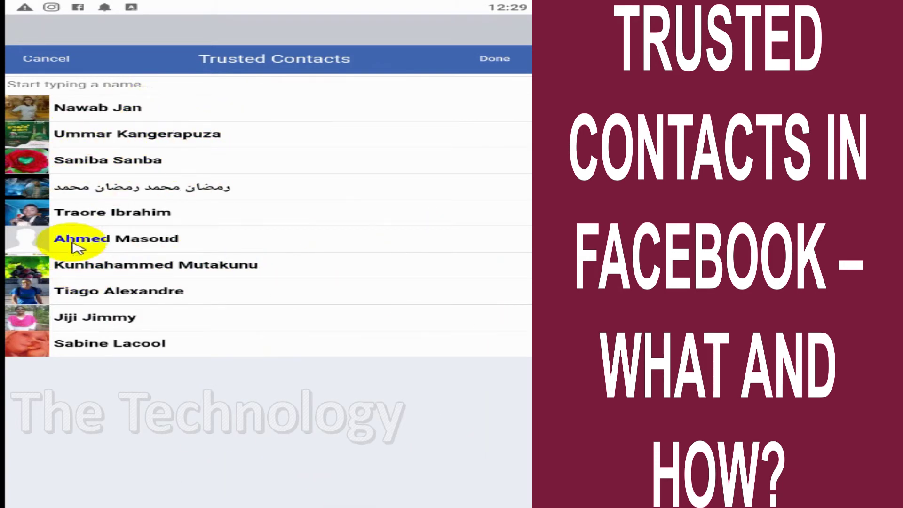
pyautogui.click(148, 135)
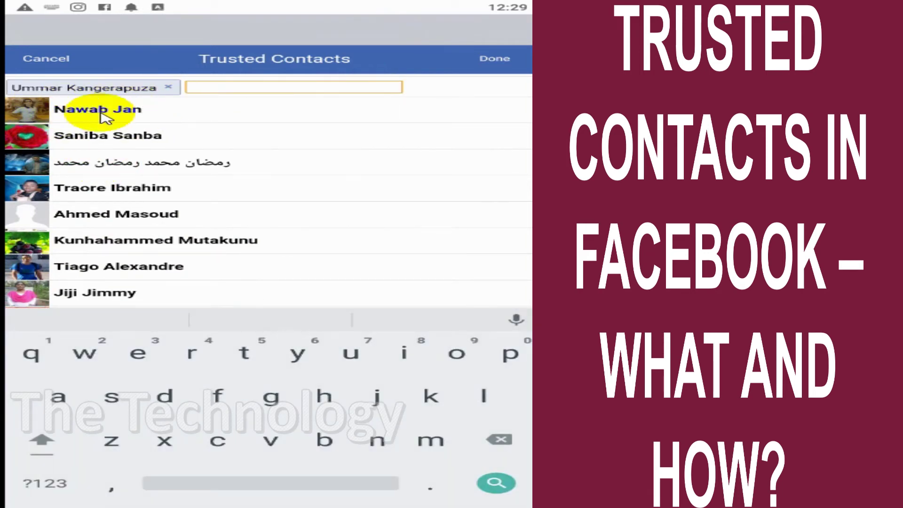
pyautogui.click(102, 137)
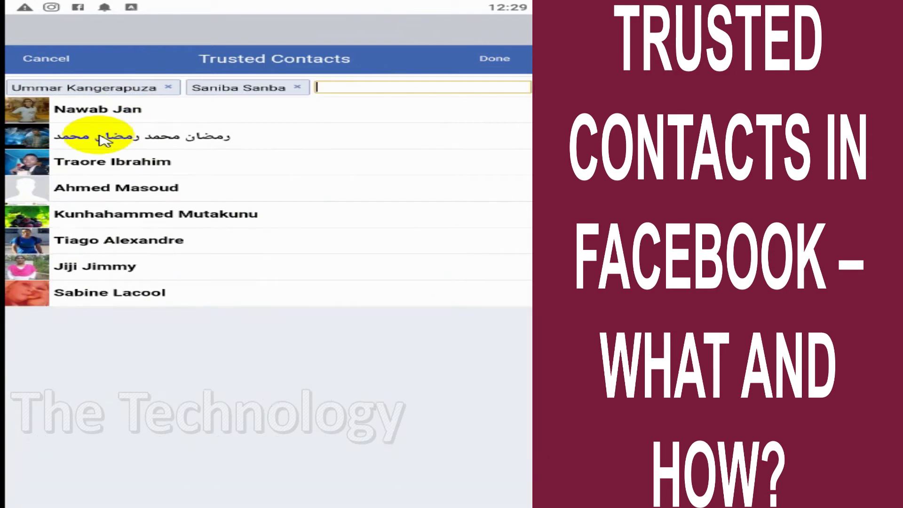
pyautogui.click(170, 139)
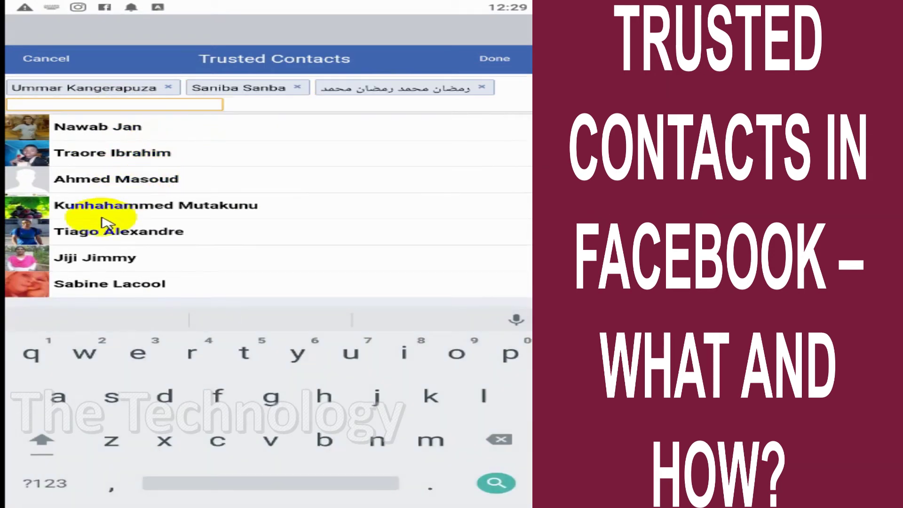
pyautogui.click(110, 155)
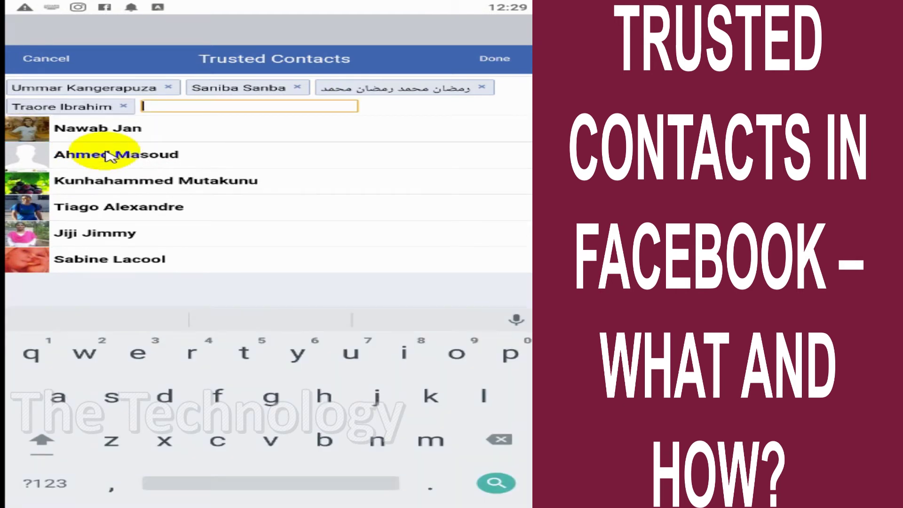
pyautogui.click(133, 160)
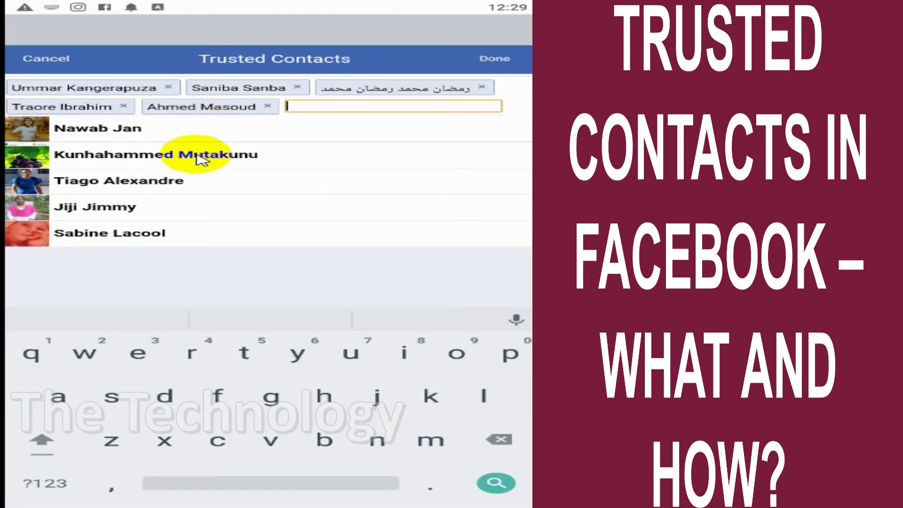
pyautogui.click(137, 161)
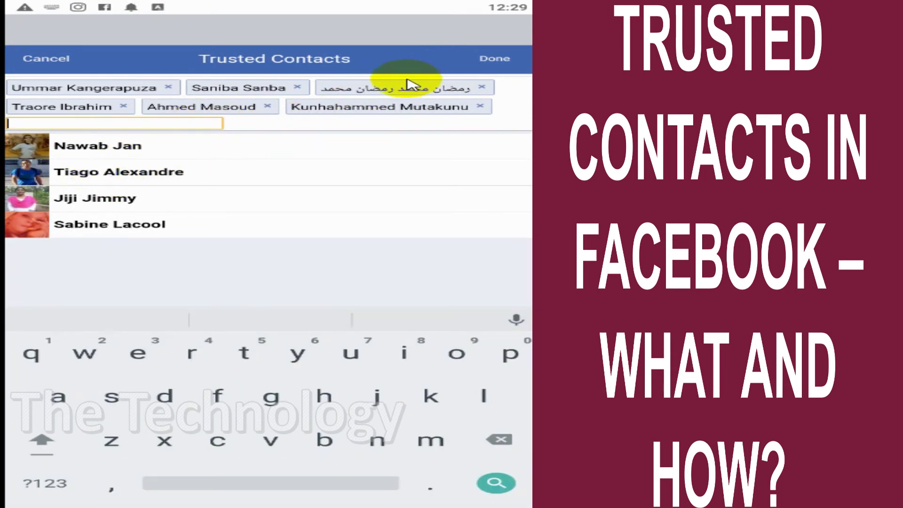
pyautogui.click(134, 150)
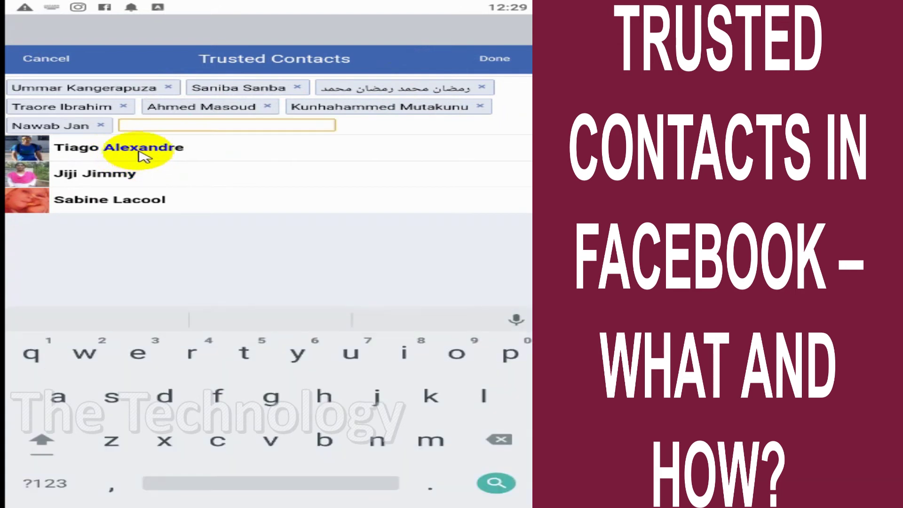
pyautogui.click(141, 155)
pyautogui.click(136, 155)
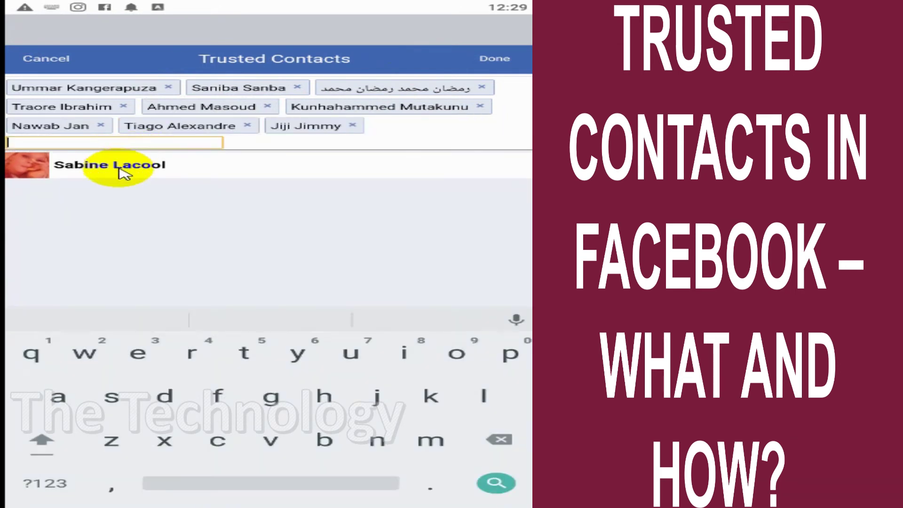
pyautogui.click(122, 172)
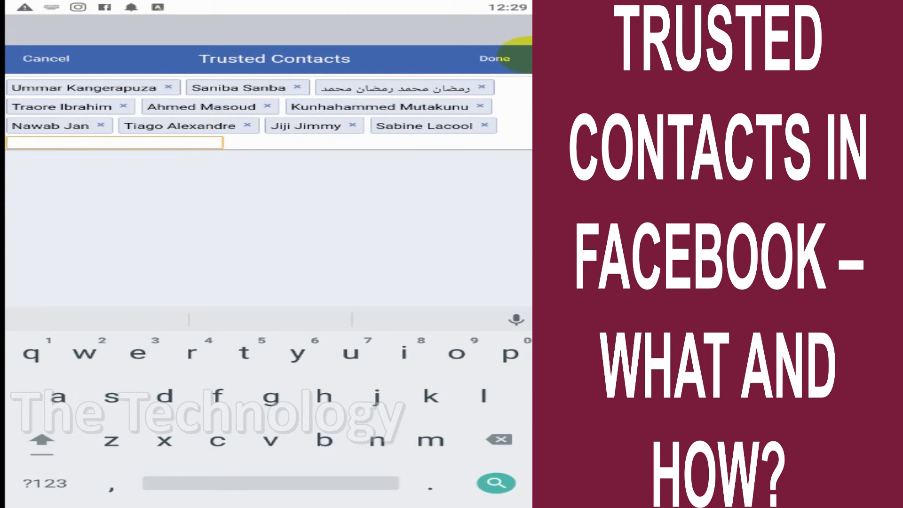
pyautogui.click(516, 59)
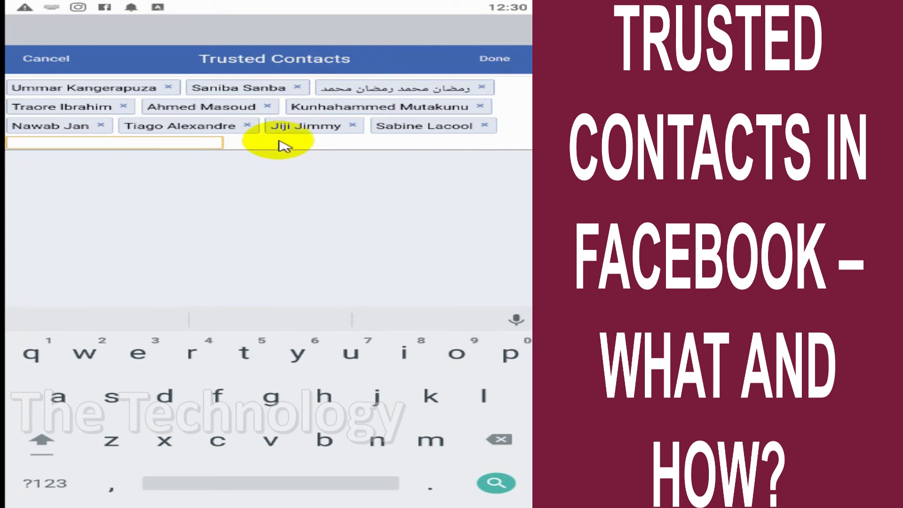
# Step: Remove five of the chosen friends so five remain, then save the list
pyautogui.click(245, 125)
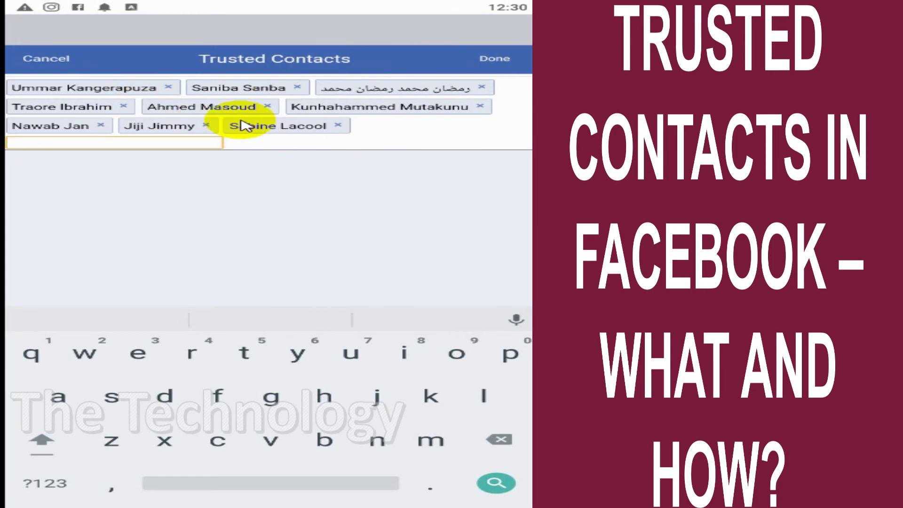
pyautogui.click(209, 125)
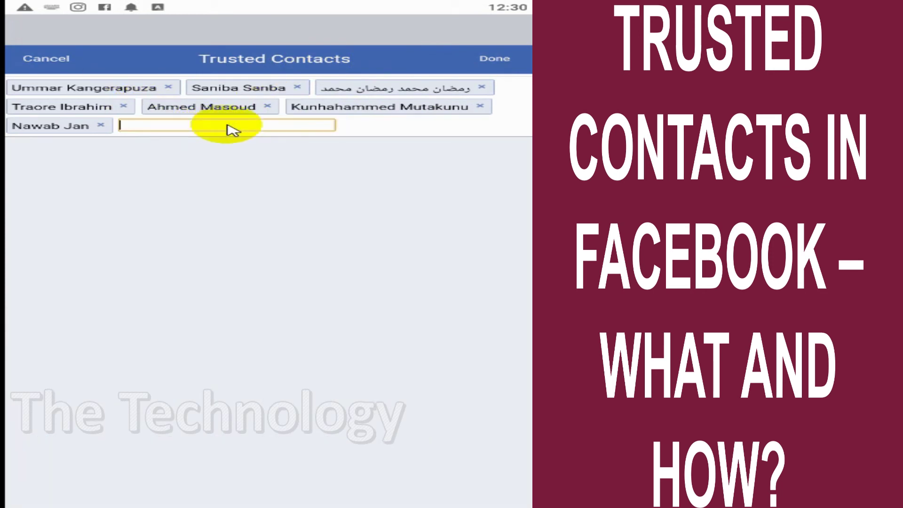
pyautogui.click(231, 127)
pyautogui.click(101, 125)
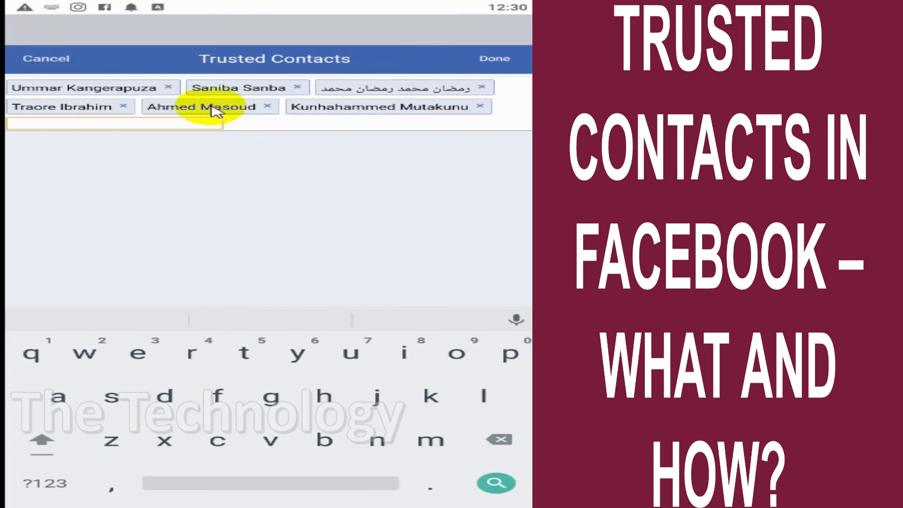
pyautogui.click(480, 107)
pyautogui.click(488, 59)
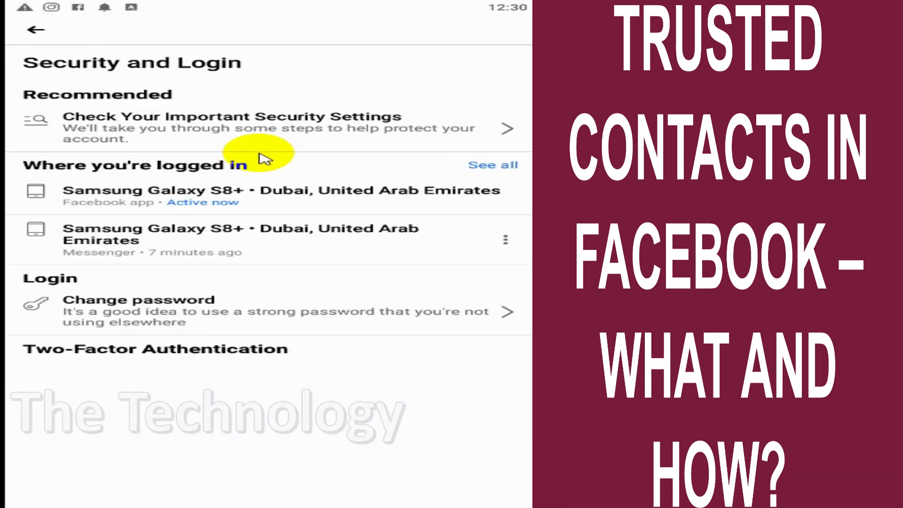
pyautogui.scroll(-5, 292, 226)
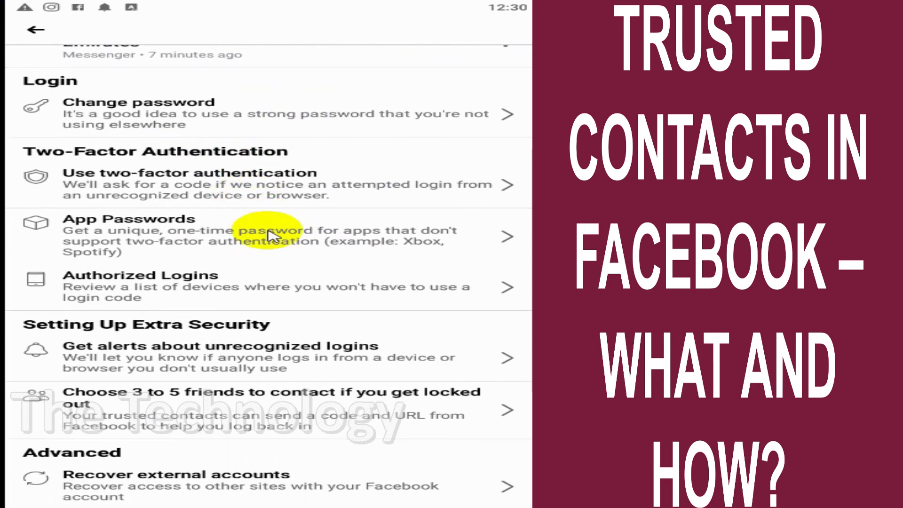
pyautogui.scroll(-4, 236, 332)
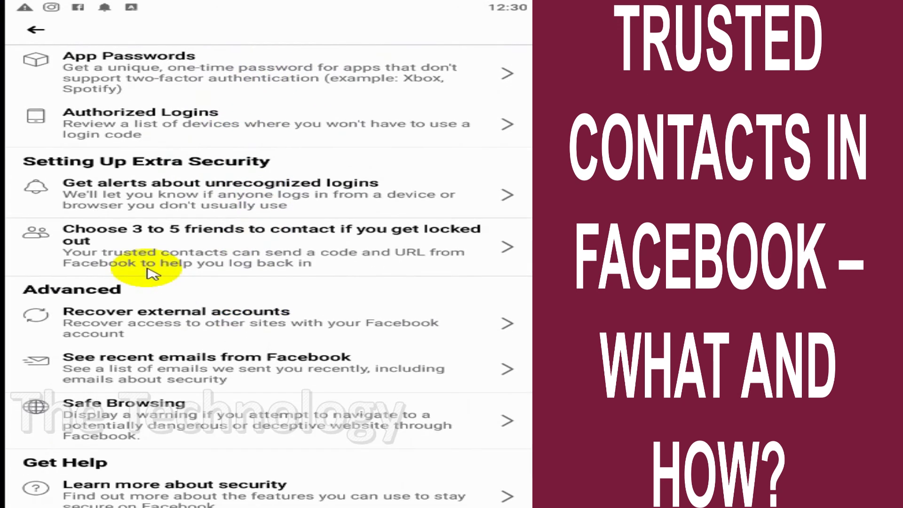
# Step: Review the five saved trusted contacts, then delete them all with Remove All
pyautogui.click(171, 254)
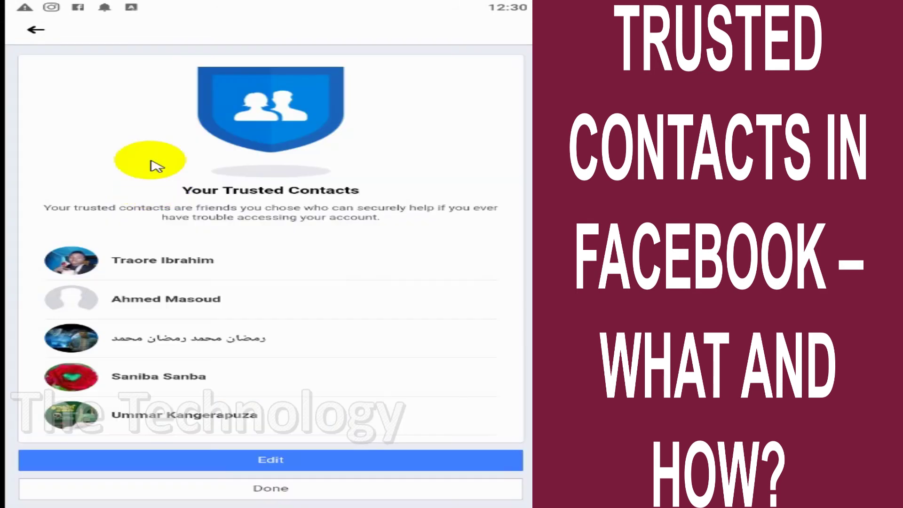
pyautogui.scroll(-1, 263, 264)
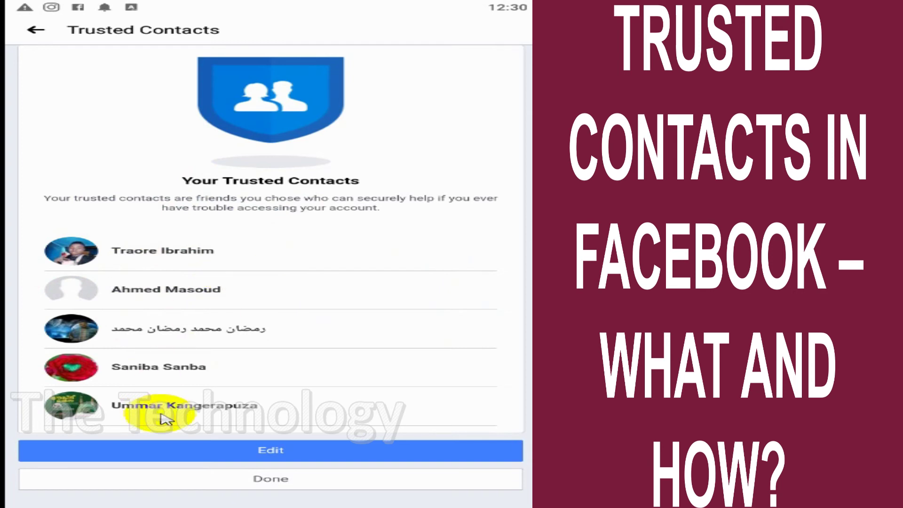
pyautogui.click(258, 455)
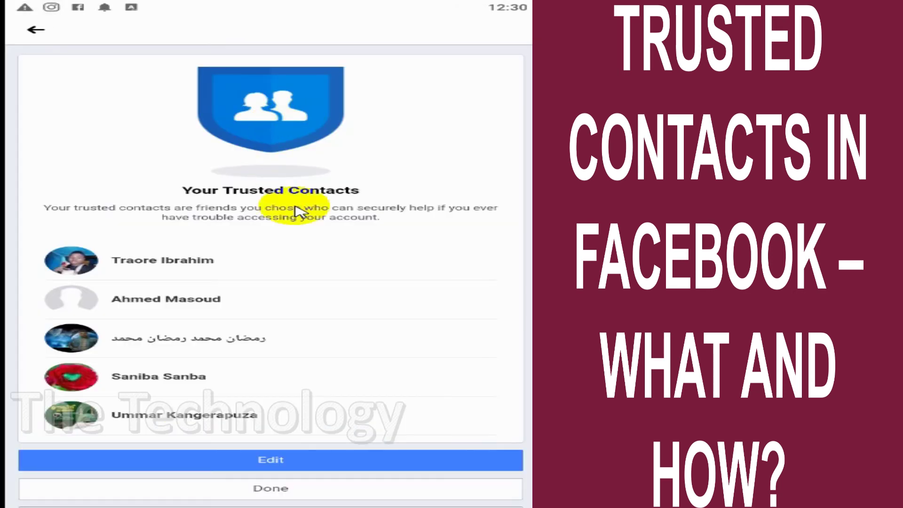
pyautogui.click(221, 254)
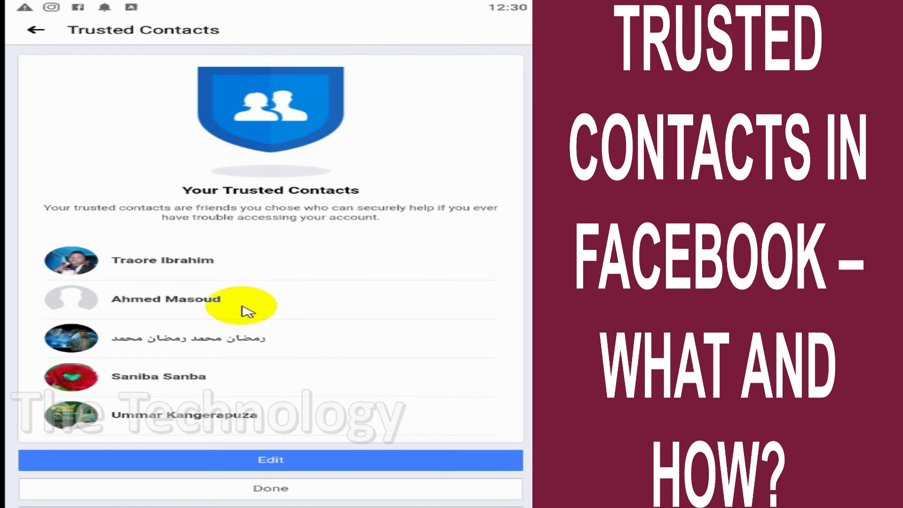
pyautogui.scroll(-1, 202, 264)
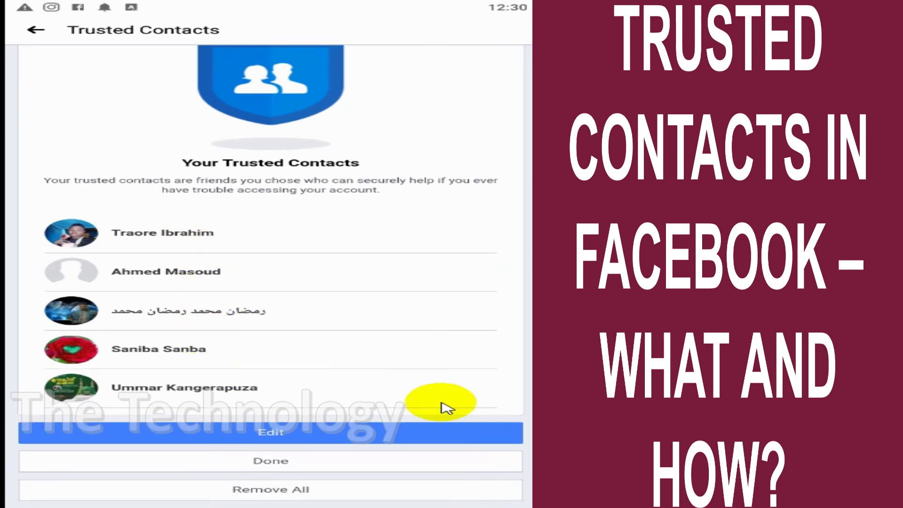
pyautogui.click(293, 492)
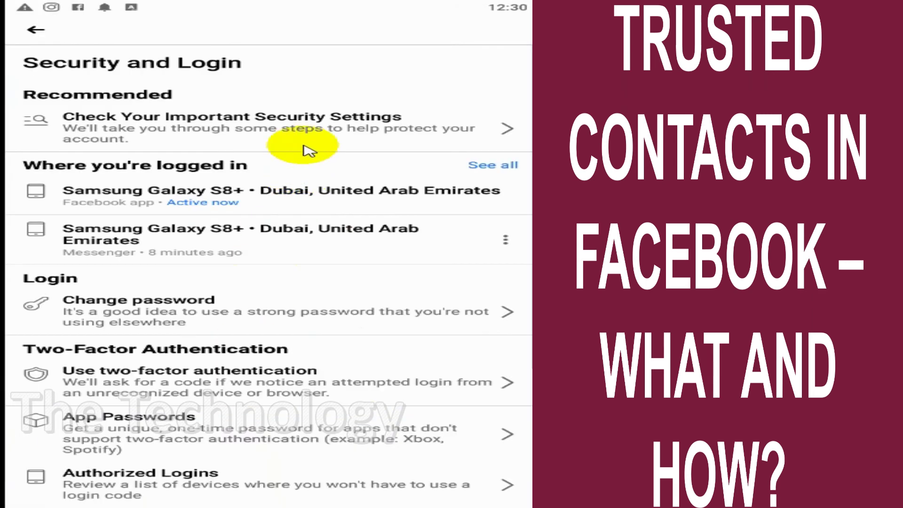
# Step: Reopen the 'Choose 3 to 5 friends' option and start choosing trusted contacts again
pyautogui.scroll(-3, 307, 334)
pyautogui.scroll(-5, 303, 334)
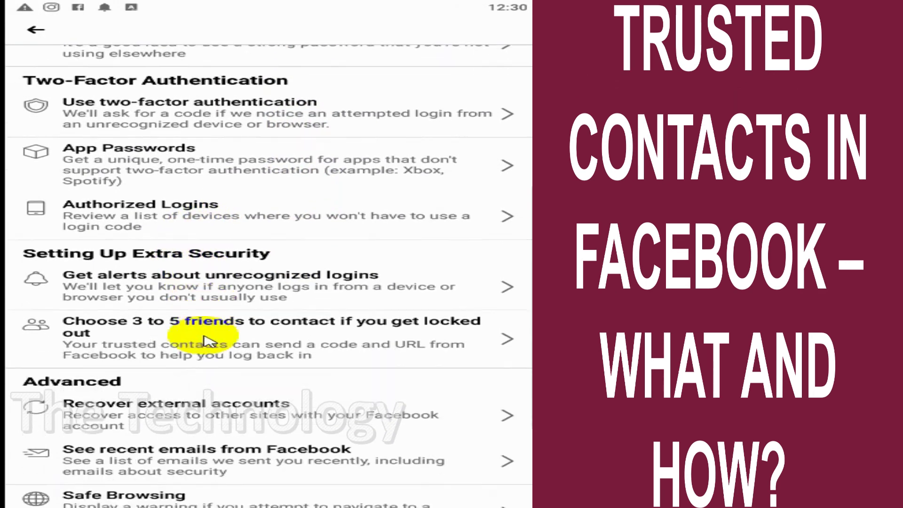
pyautogui.scroll(4, 249, 264)
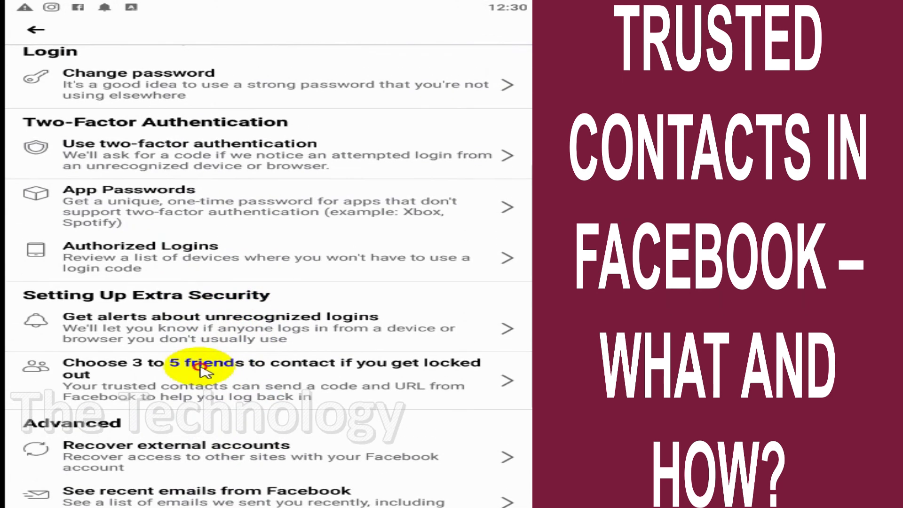
pyautogui.click(230, 396)
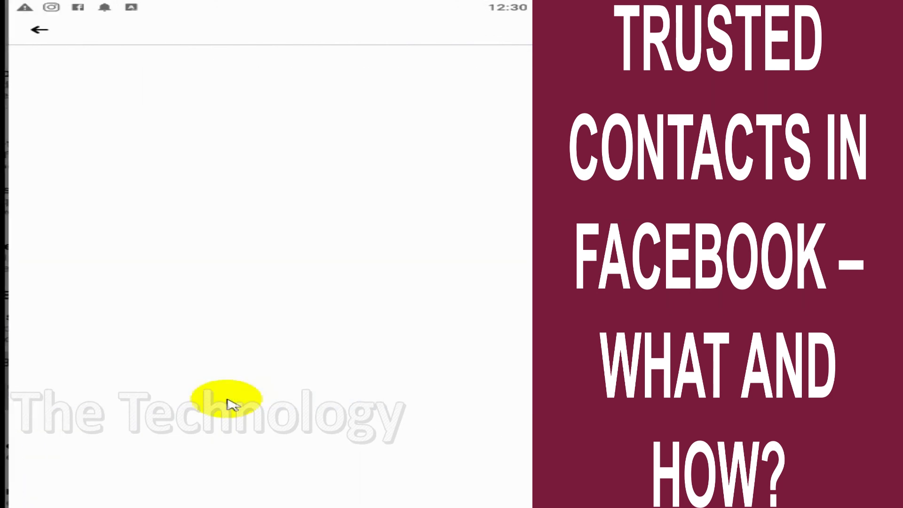
pyautogui.click(256, 371)
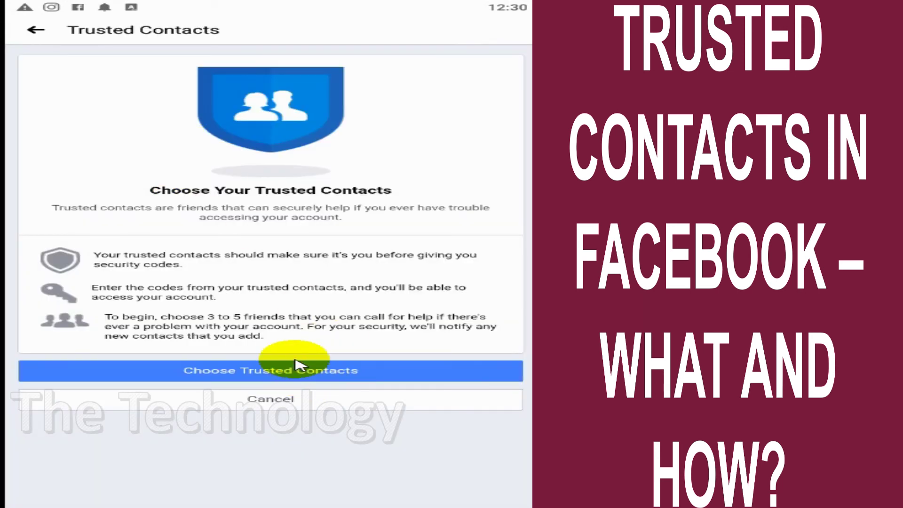
pyautogui.click(296, 367)
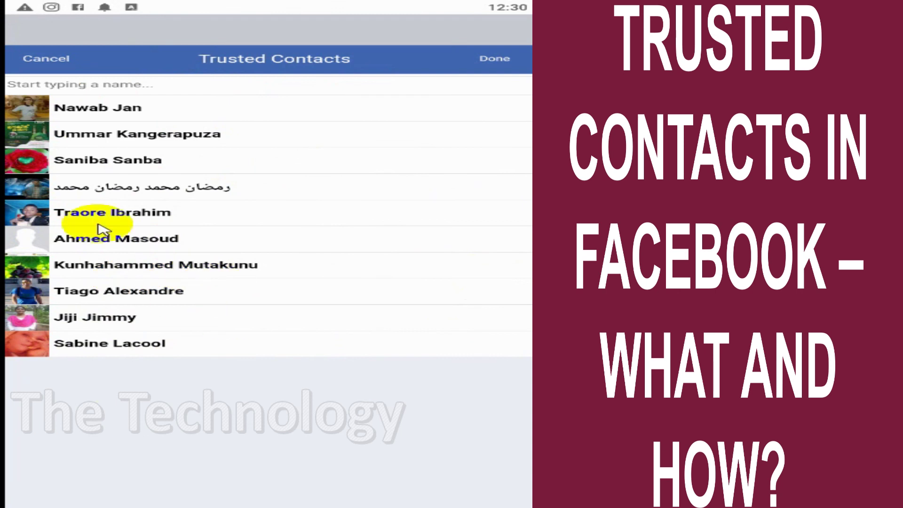
# Step: Pick too few friends and try saving, triggering the minimum-three contacts error
pyautogui.click(123, 109)
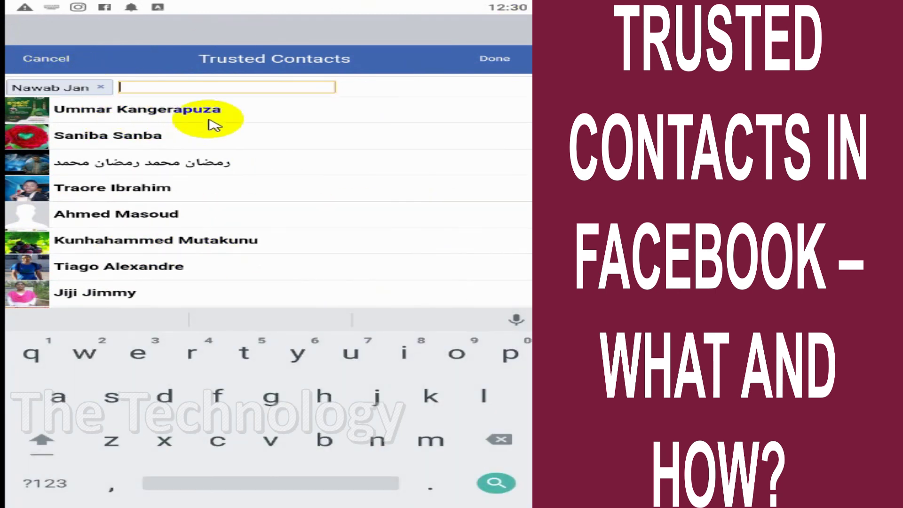
pyautogui.click(493, 60)
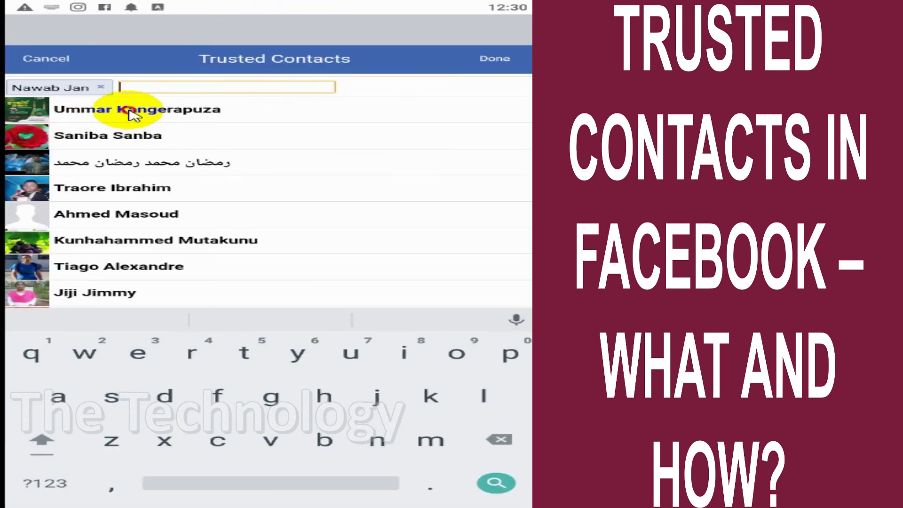
pyautogui.click(133, 115)
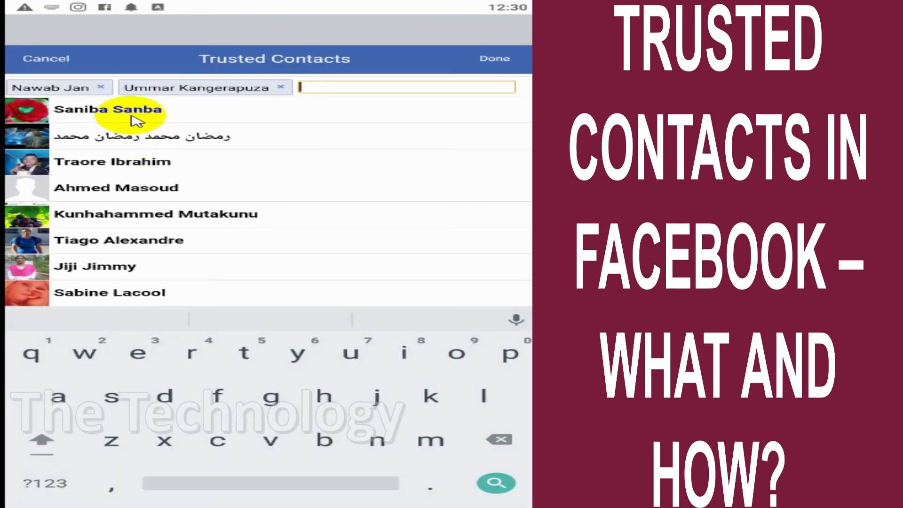
pyautogui.click(135, 122)
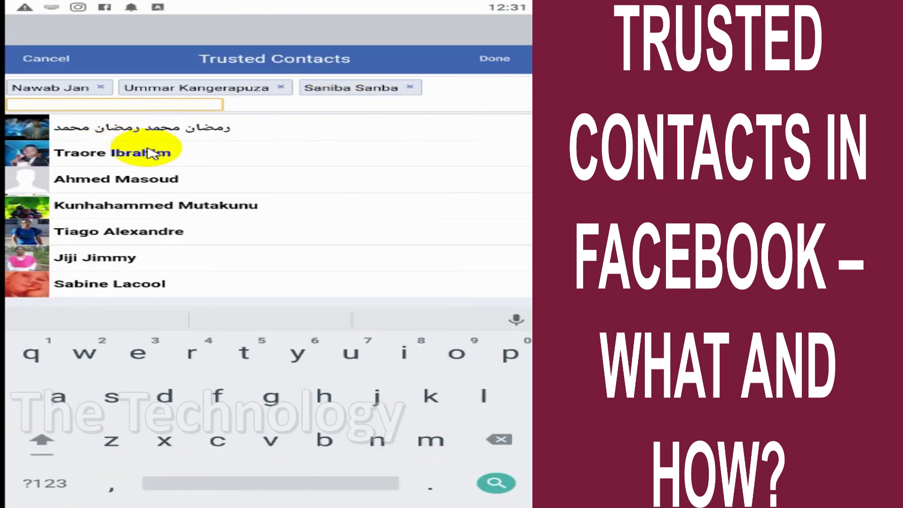
pyautogui.click(45, 59)
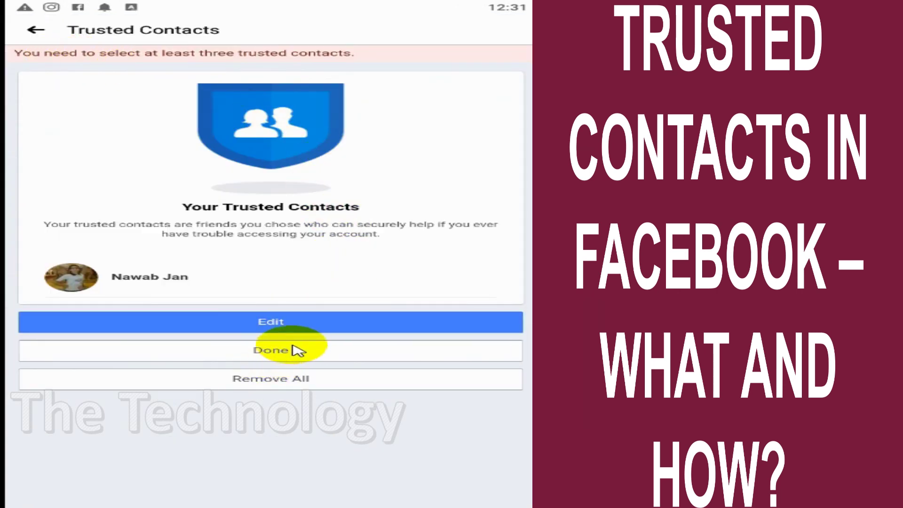
# Step: Edit the selection, remove all three chosen friends, and confirm the empty list
pyautogui.click(287, 324)
pyautogui.click(410, 86)
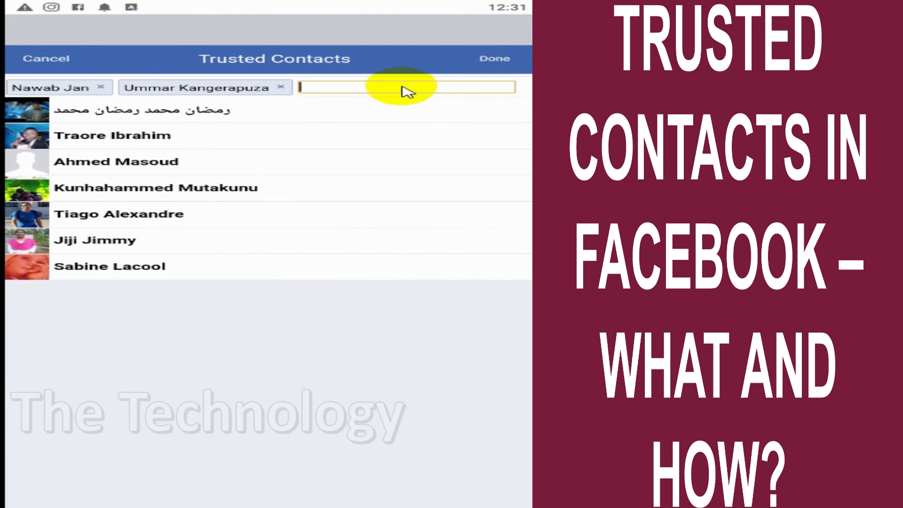
pyautogui.click(281, 86)
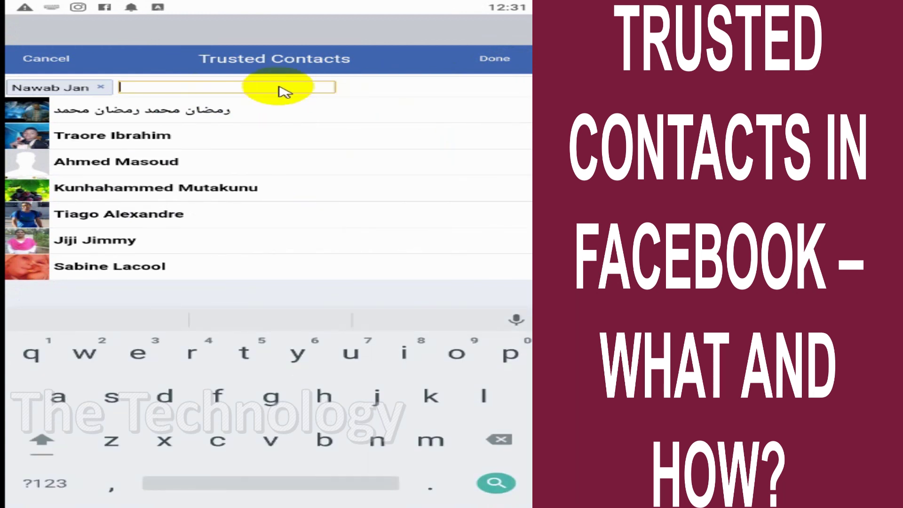
pyautogui.click(98, 89)
pyautogui.click(485, 66)
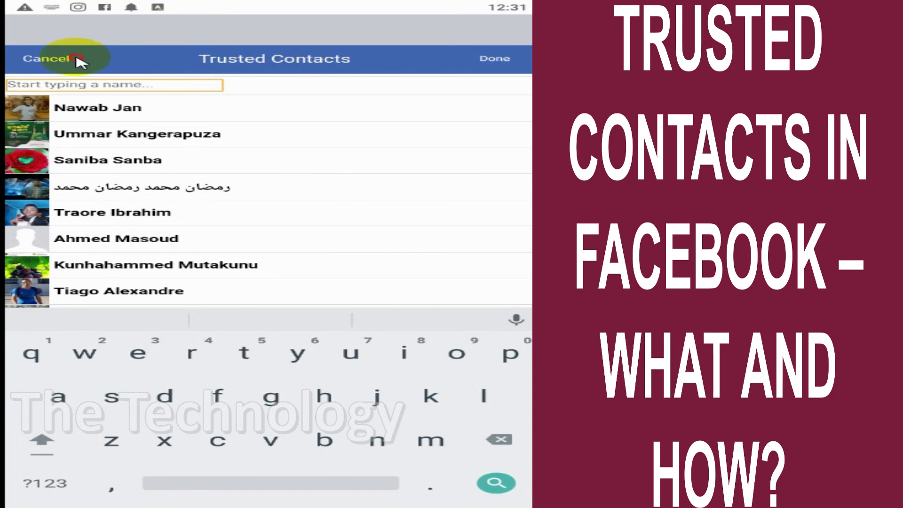
# Step: Cancel the friend picker and the trusted contacts setup, returning to Security and Login
pyautogui.click(58, 59)
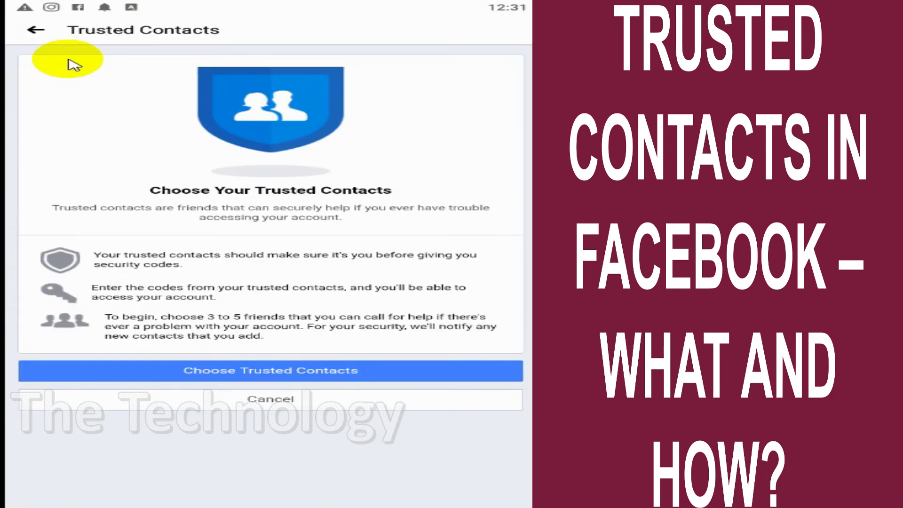
pyautogui.click(311, 404)
pyautogui.scroll(-3, 384, 297)
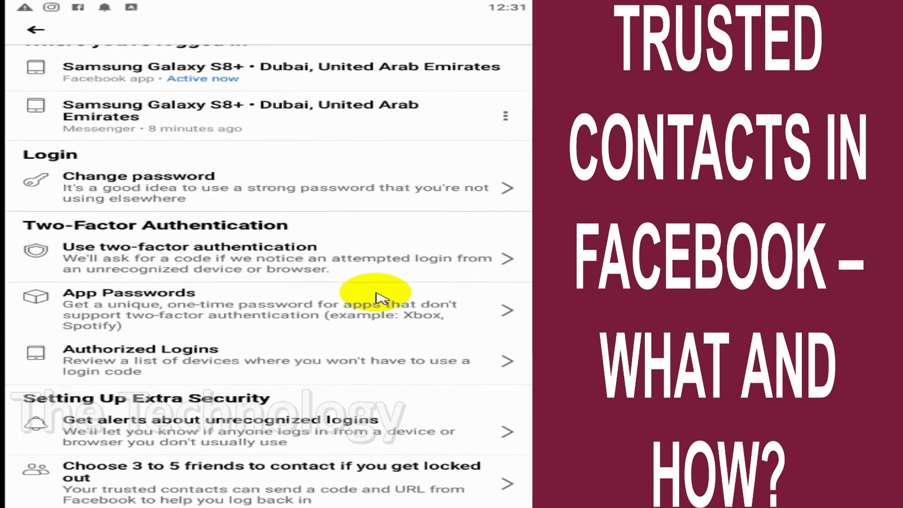